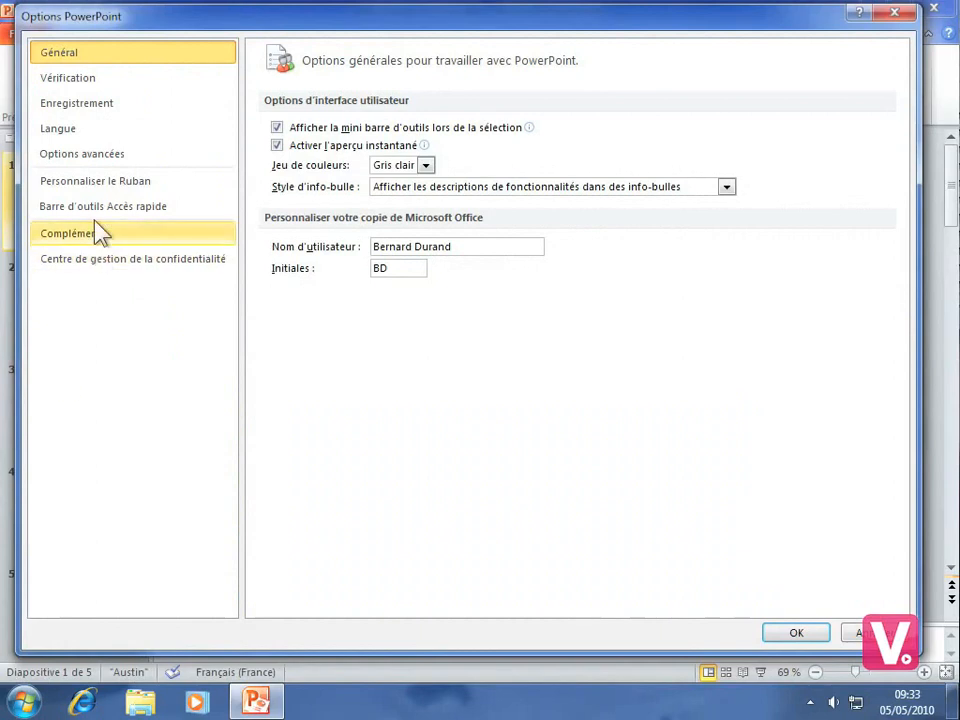
Create a new custom ribbon tab after Accueil and rename it "Outils utiles".
left_click(77, 185)
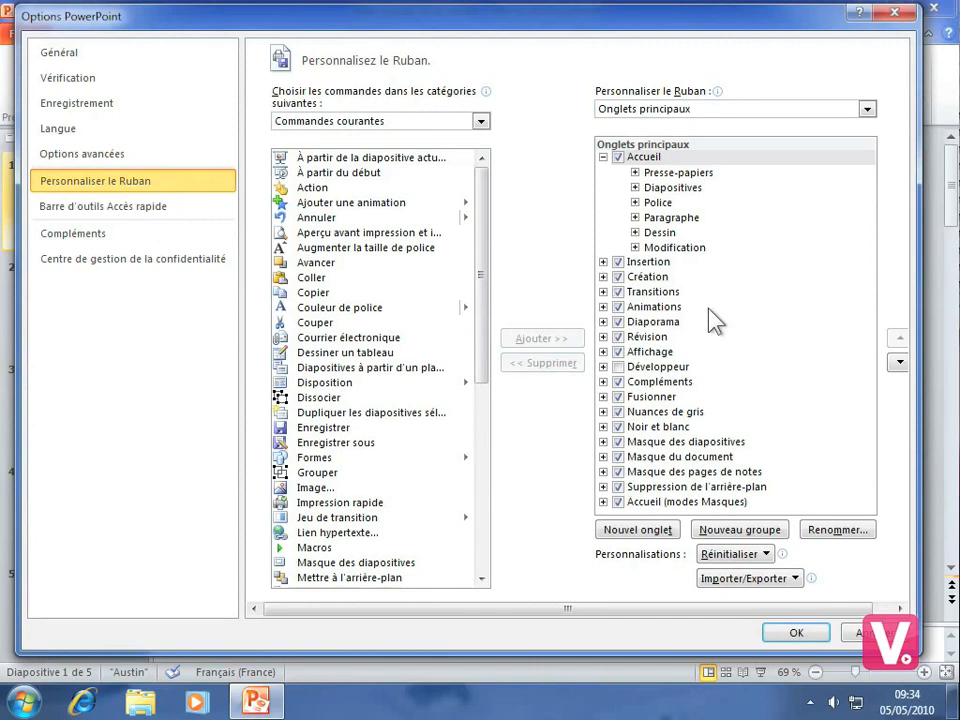
left_click(643, 536)
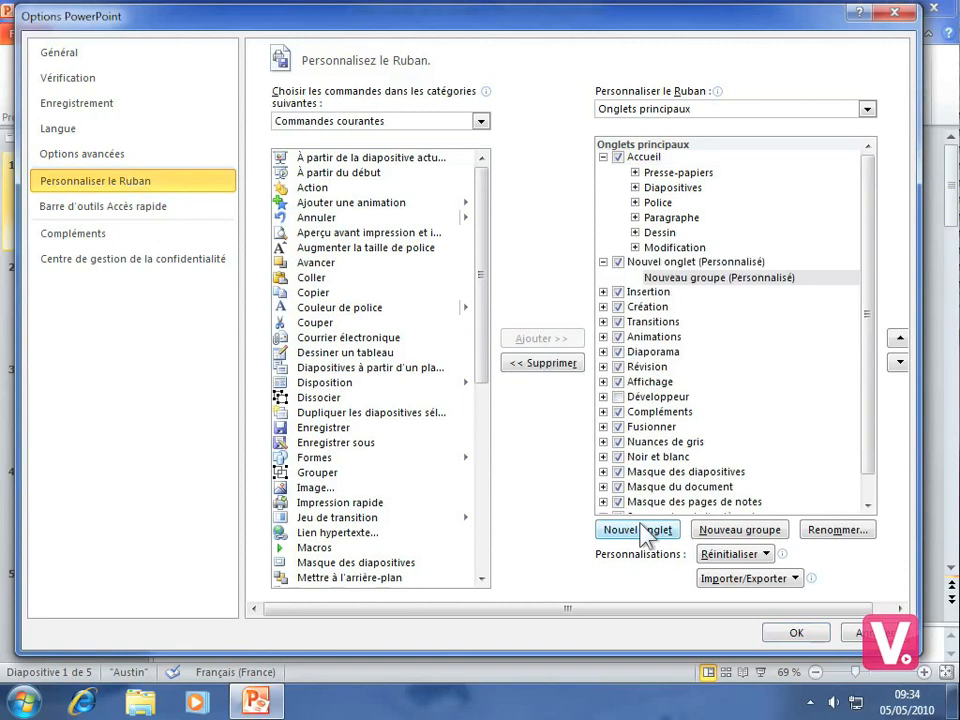
left_click(628, 263)
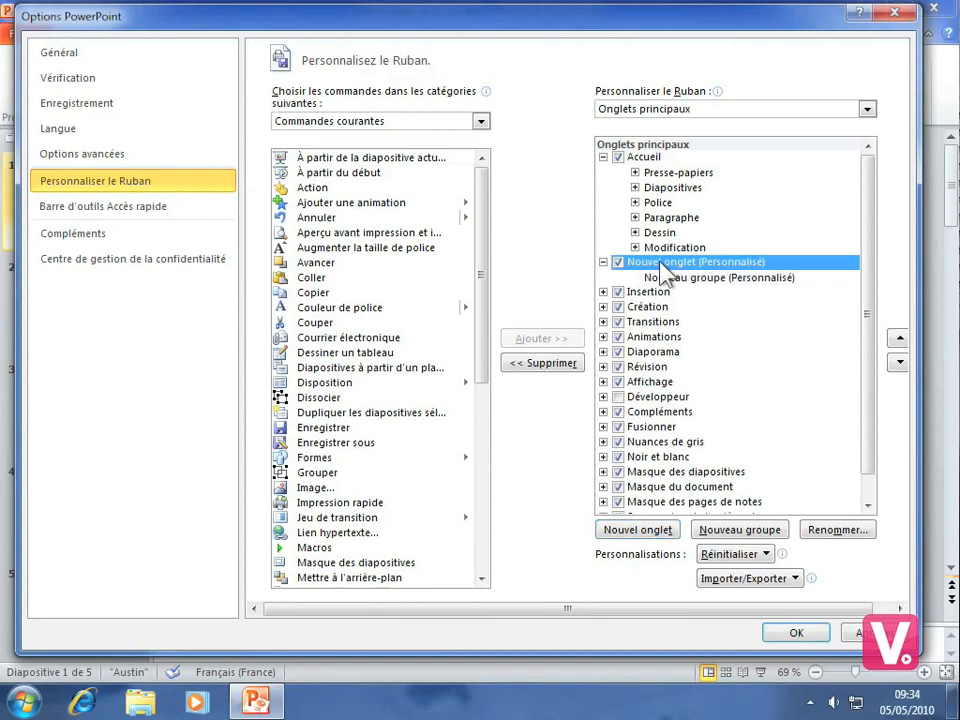
left_click(836, 531)
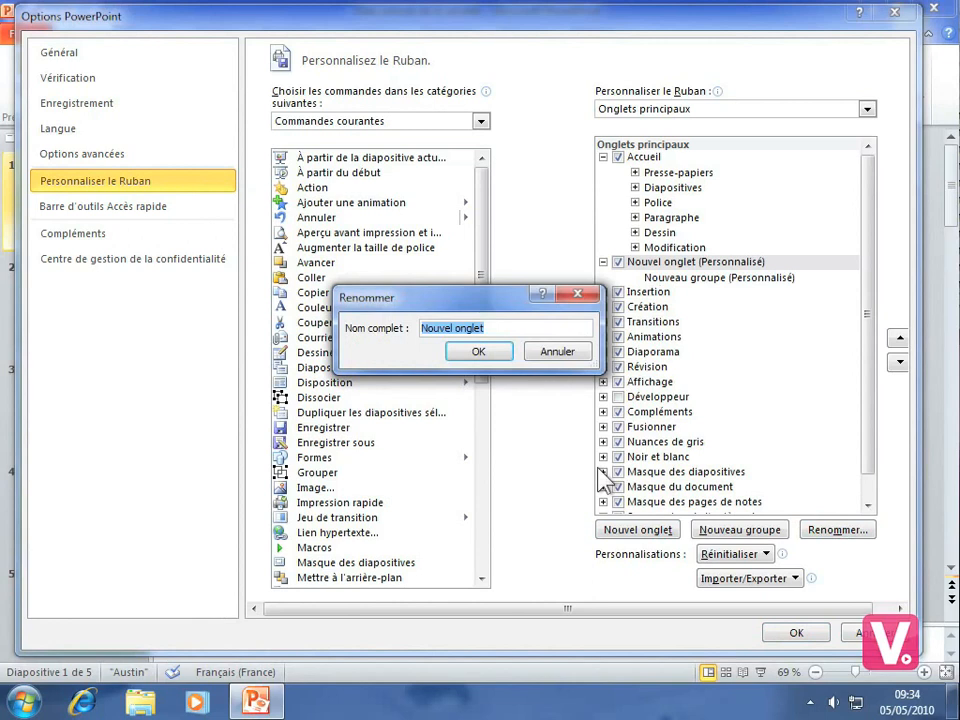
type("Outi")
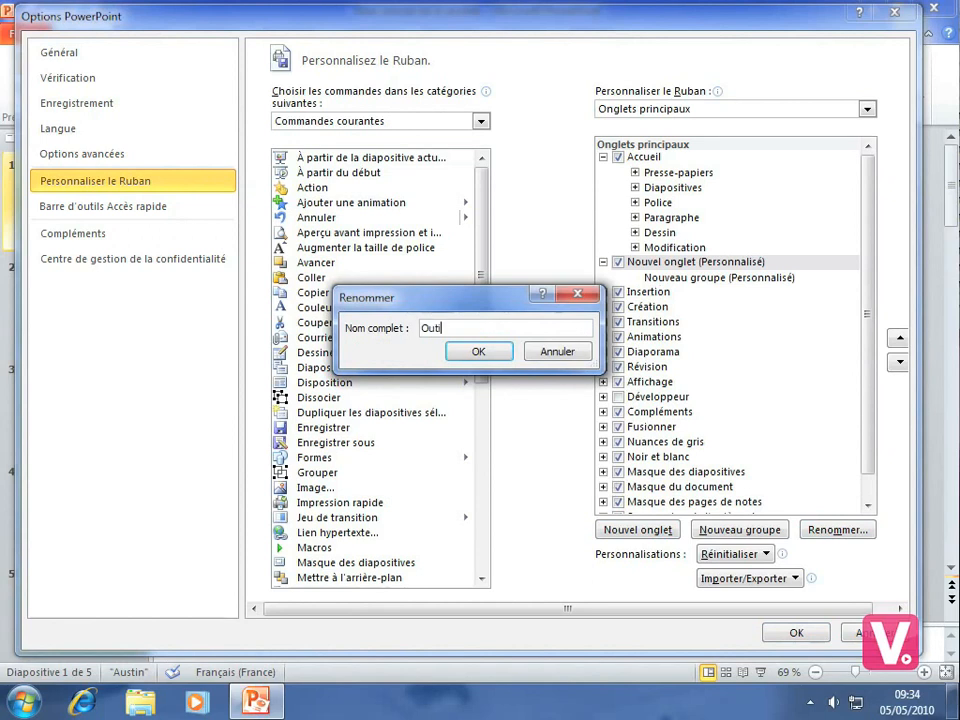
type("ls utiles")
left_click(482, 355)
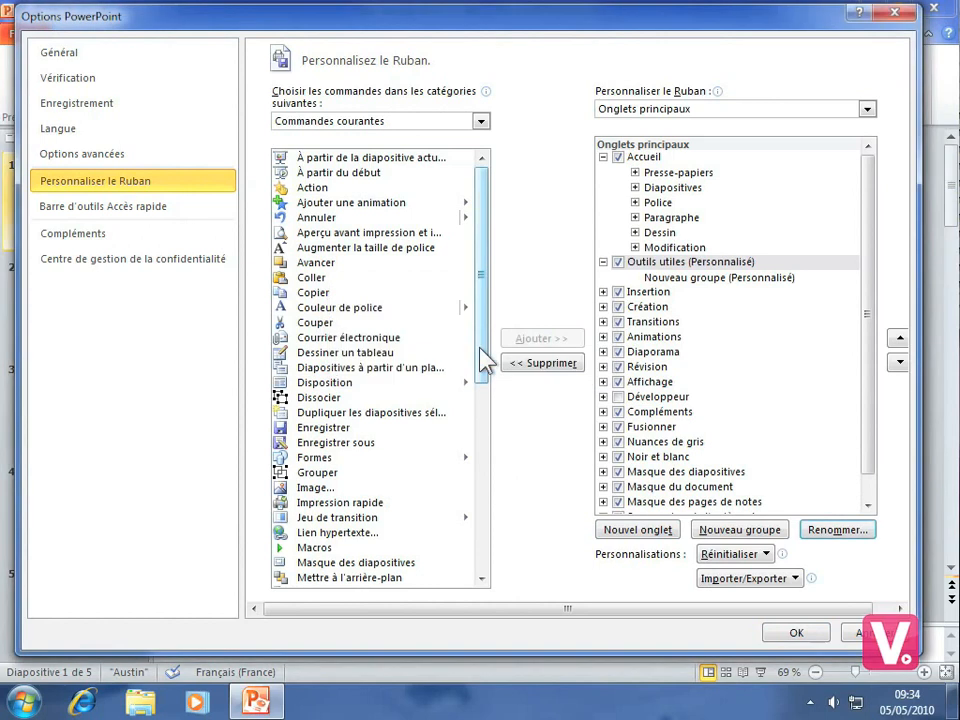
Rename the new group inside the Outils utiles tab as "Mise en forme".
left_click(712, 282)
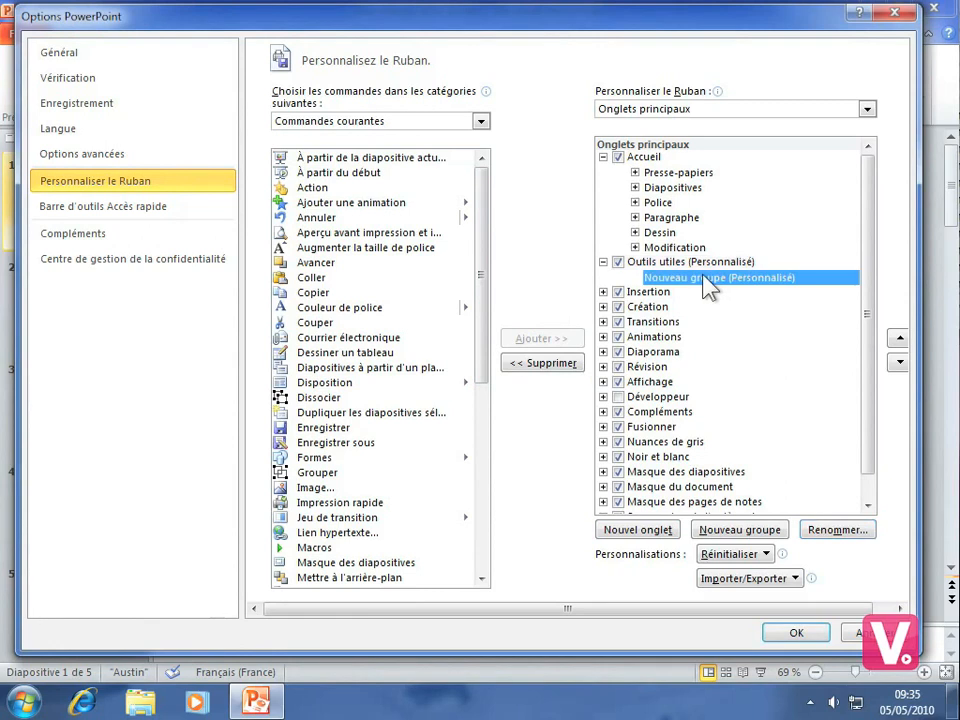
left_click(834, 534)
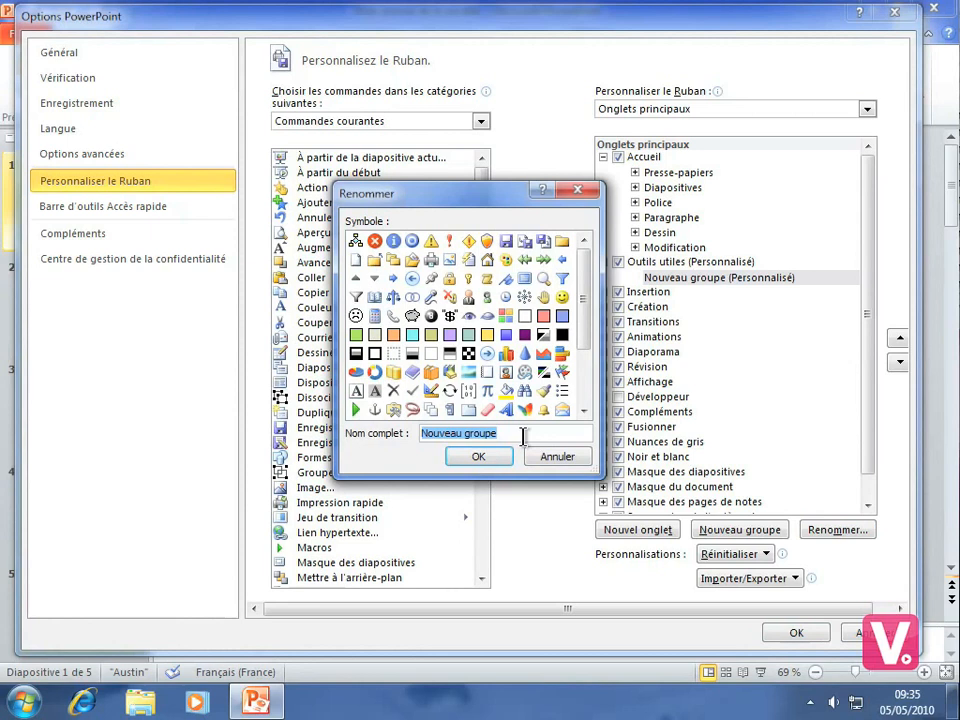
left_click_drag(508, 436, 418, 440)
type("M")
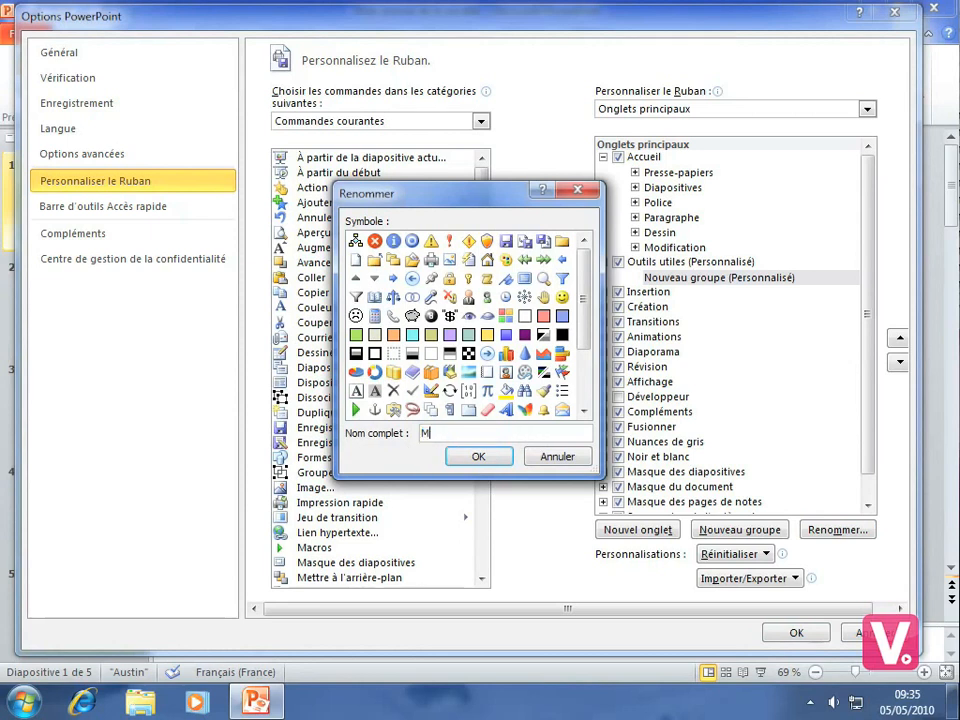
type("ise en forme")
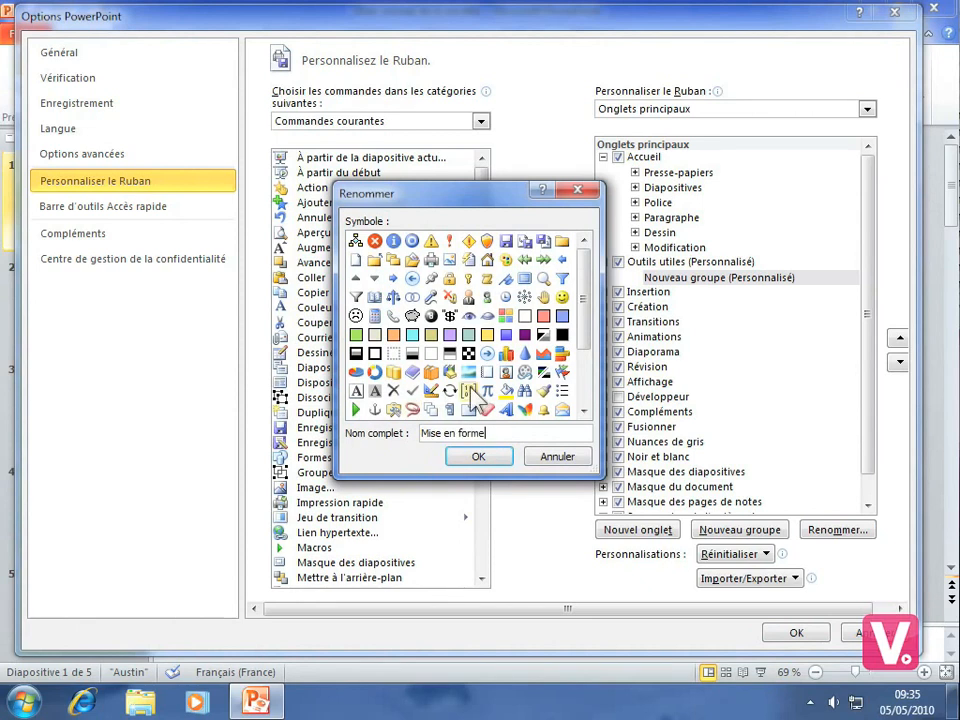
left_click(487, 279)
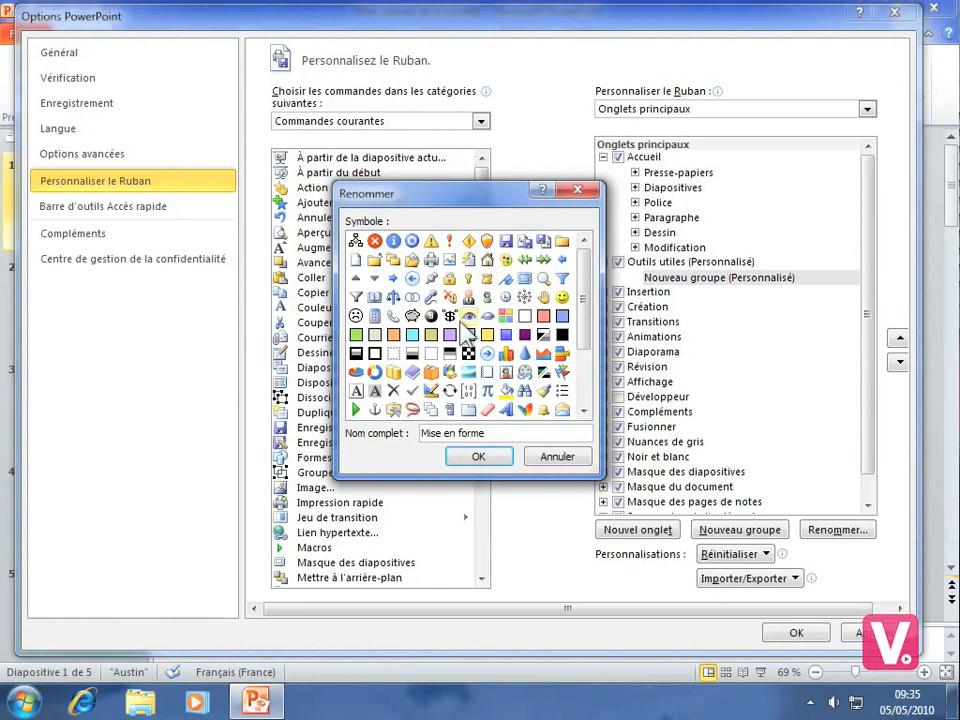
left_click(482, 456)
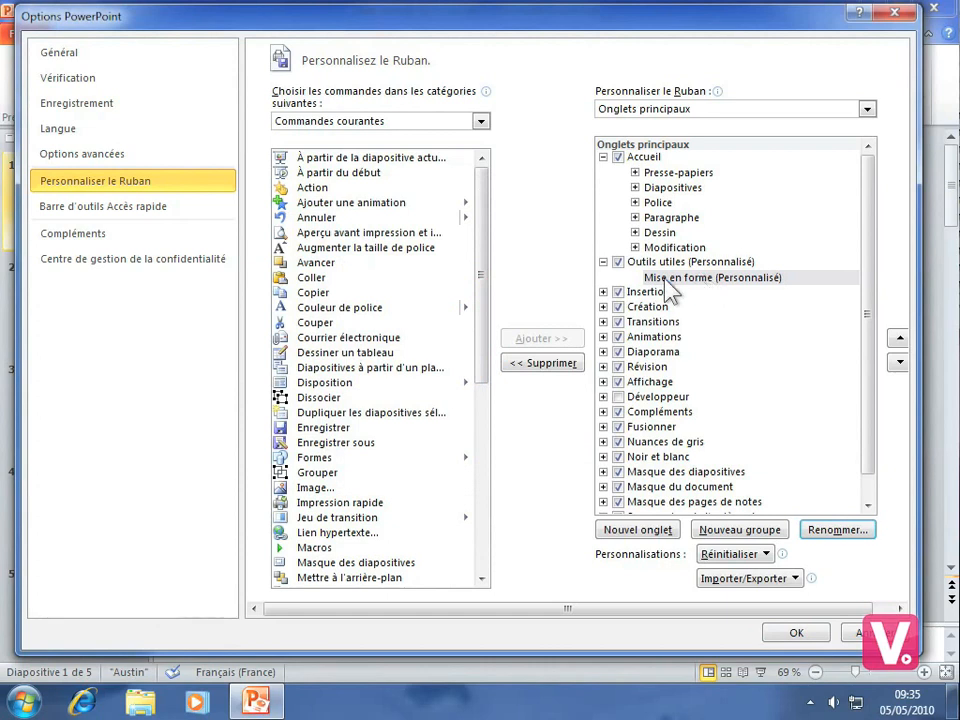
Add the commands Couleur de police, Mise en forme de l'arrière-plan and Mise en forme de l'objet to the Mise en forme group.
left_click(666, 279)
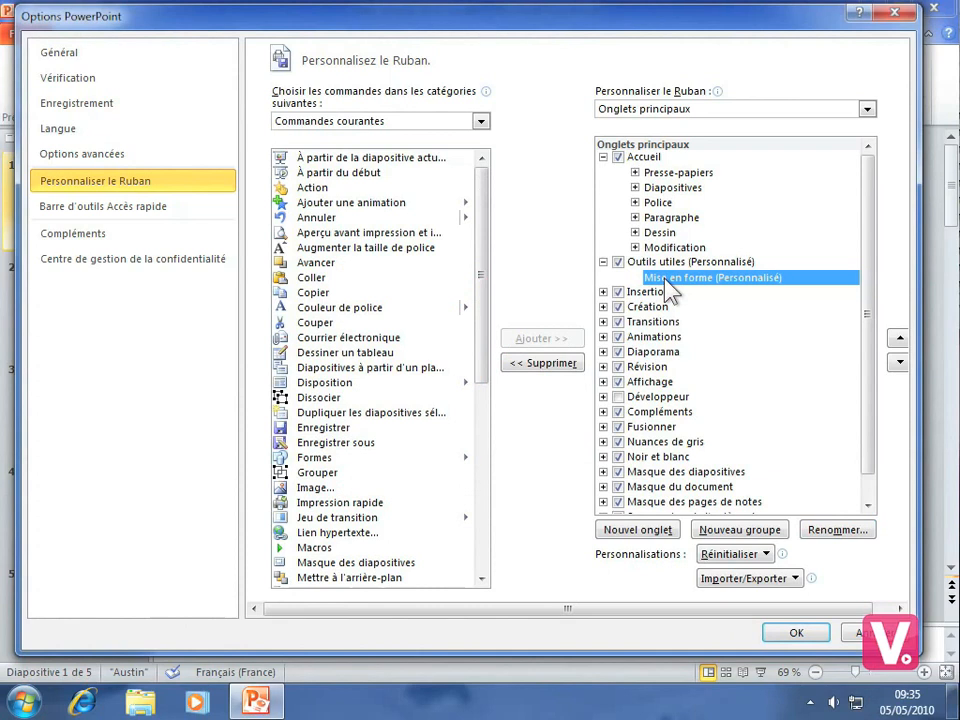
left_click(340, 316)
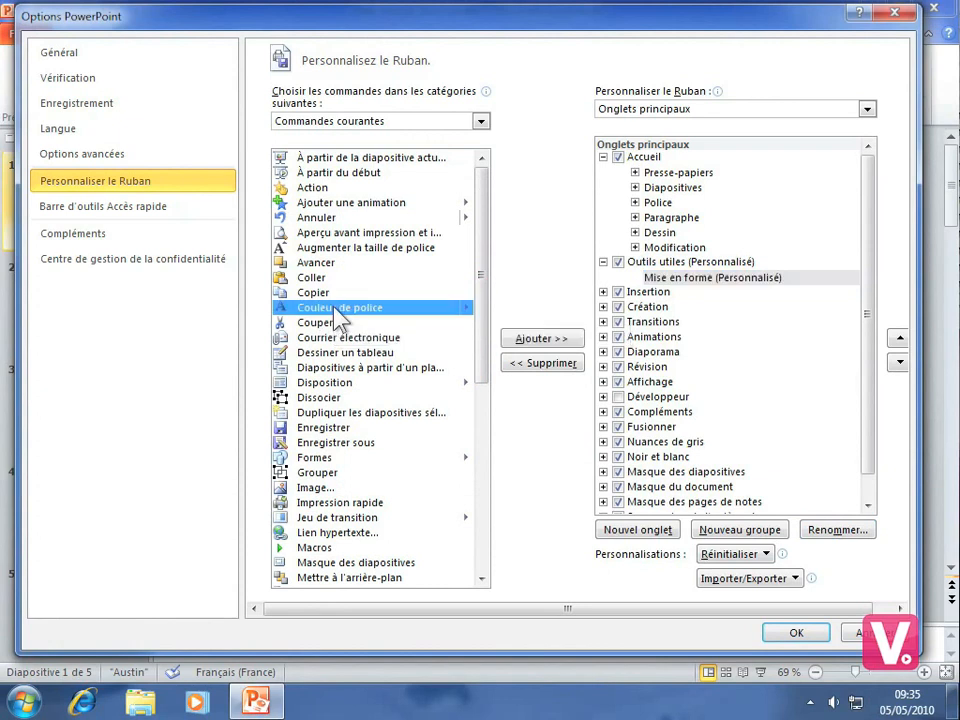
left_click(553, 342)
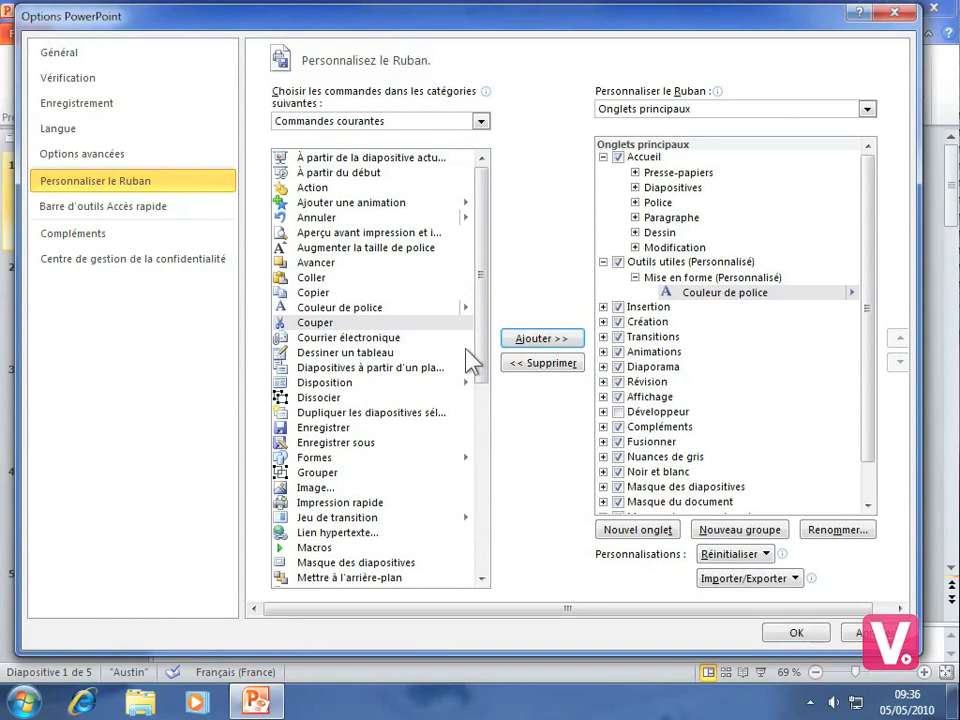
left_click_drag(480, 345, 471, 432)
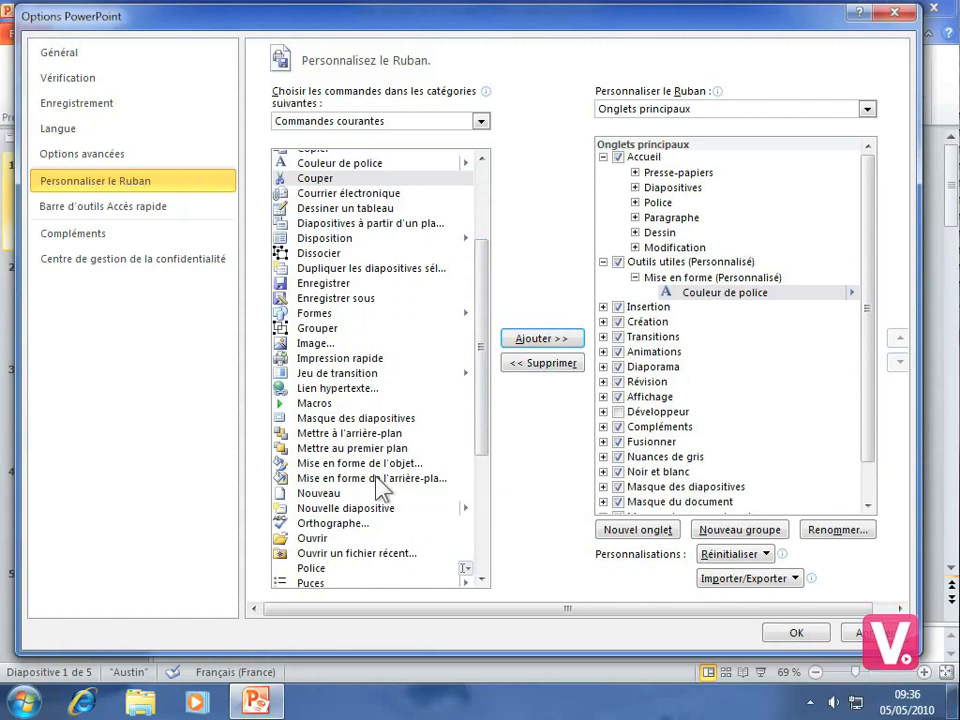
left_click(381, 482)
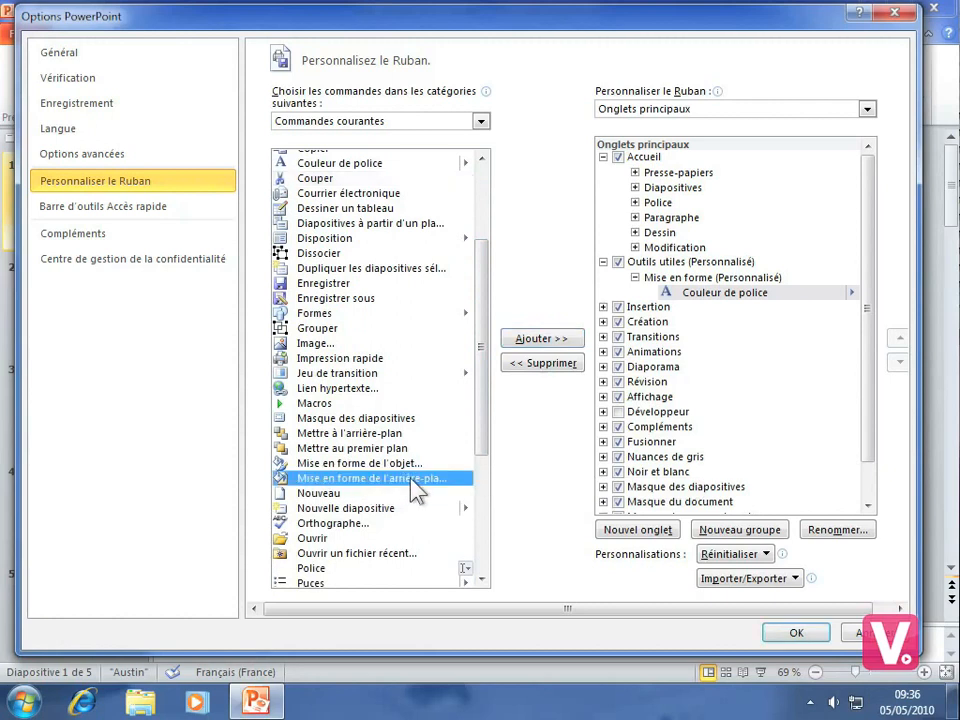
left_click(538, 340)
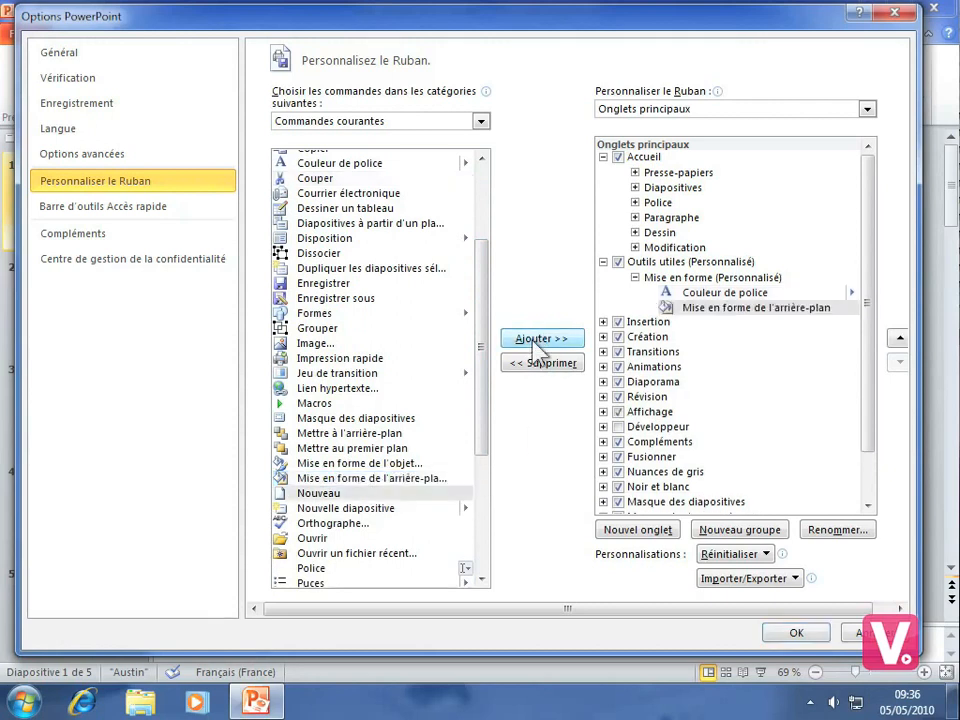
left_click(338, 466)
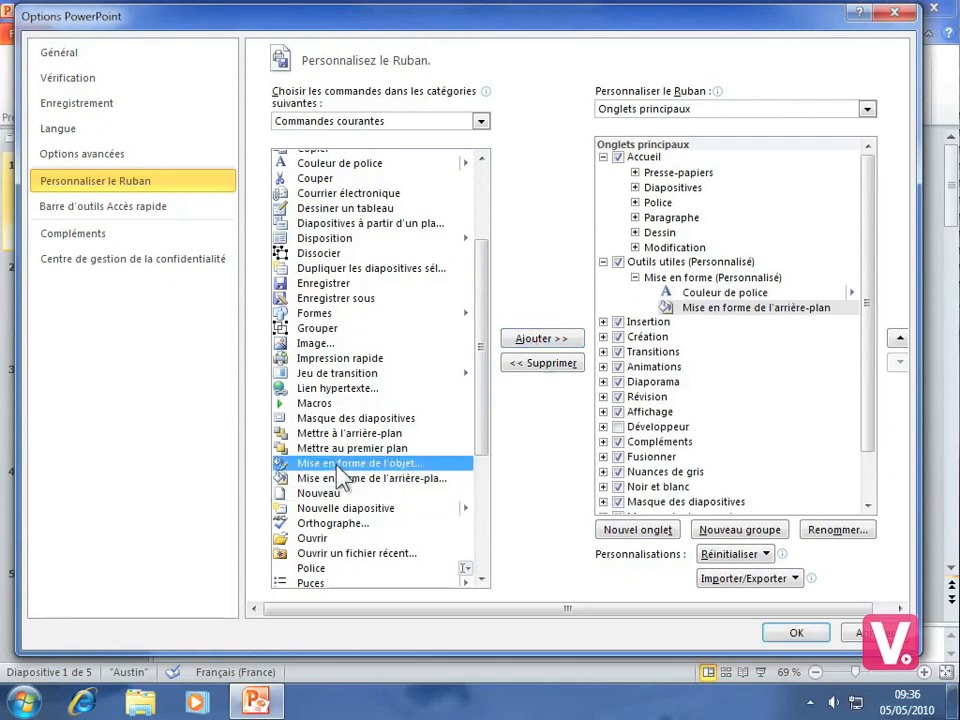
left_click(535, 342)
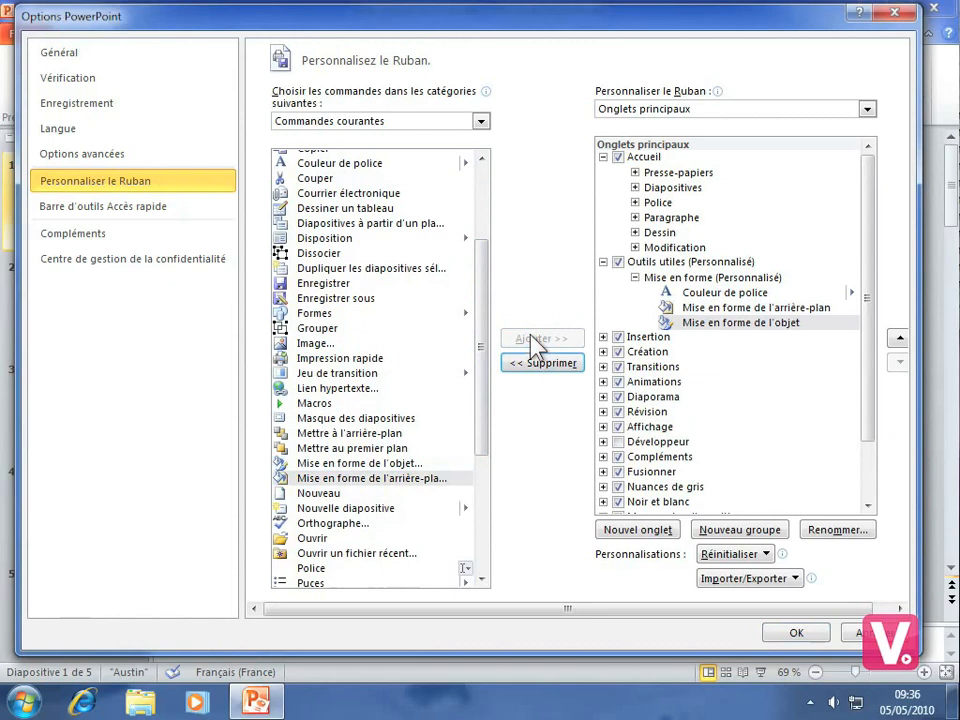
Create a second group in the Outils utiles tab and rename it "Copier/coller".
left_click(758, 541)
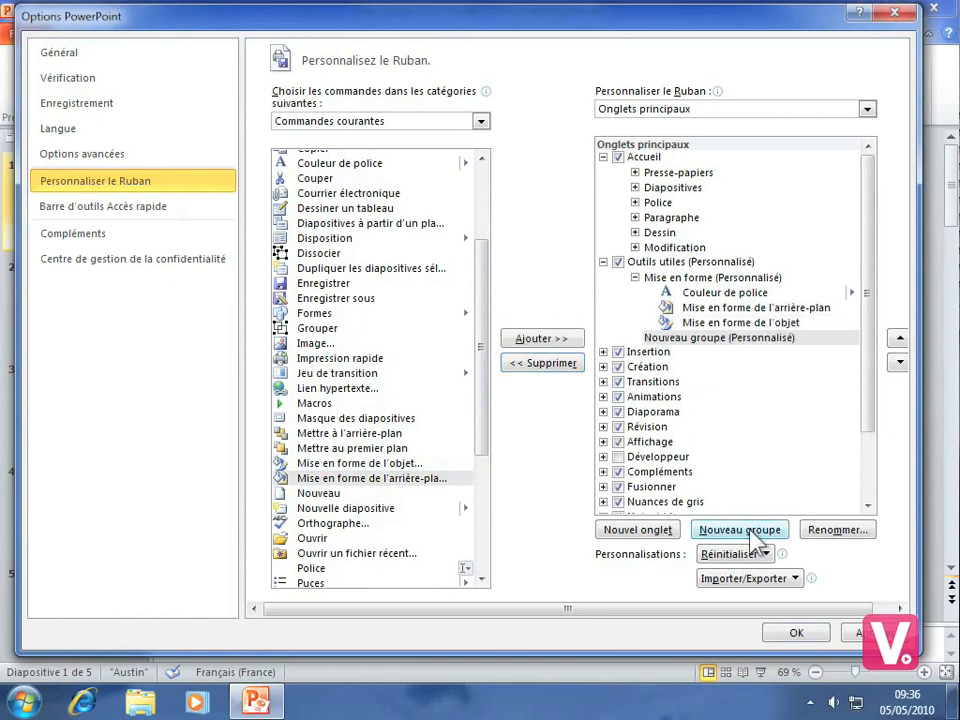
left_click(690, 340)
left_click(840, 532)
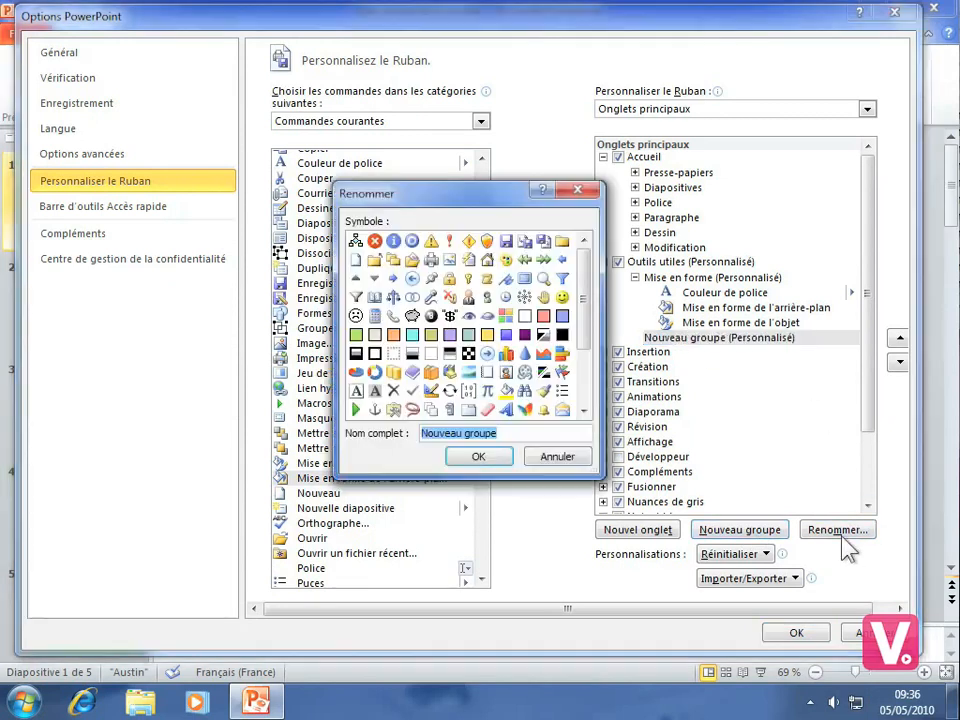
type("C")
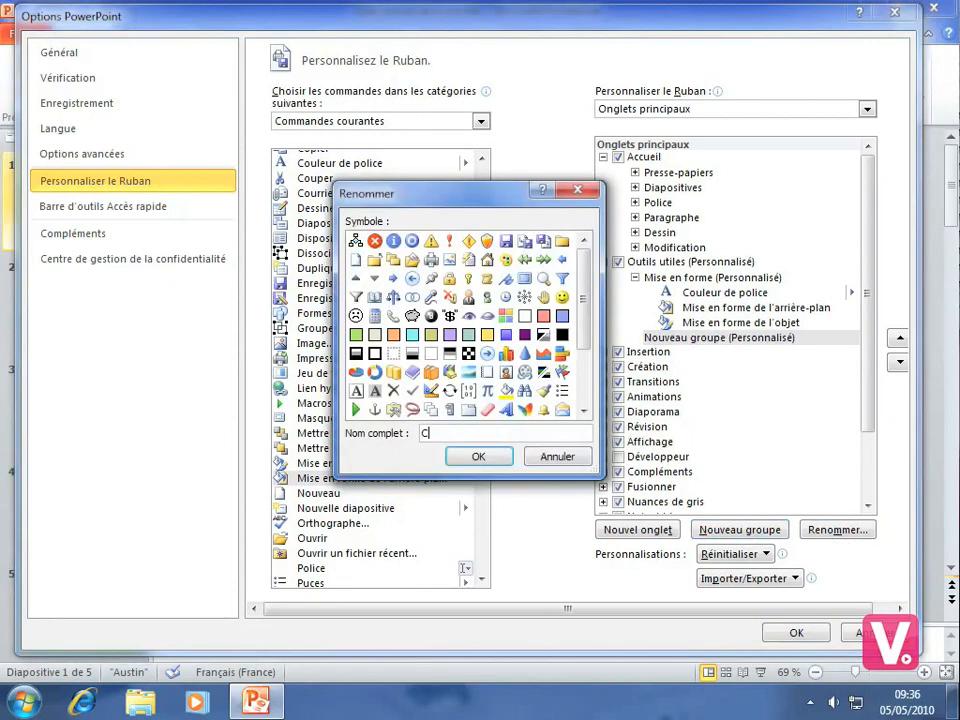
type("opier/coller")
left_click(478, 456)
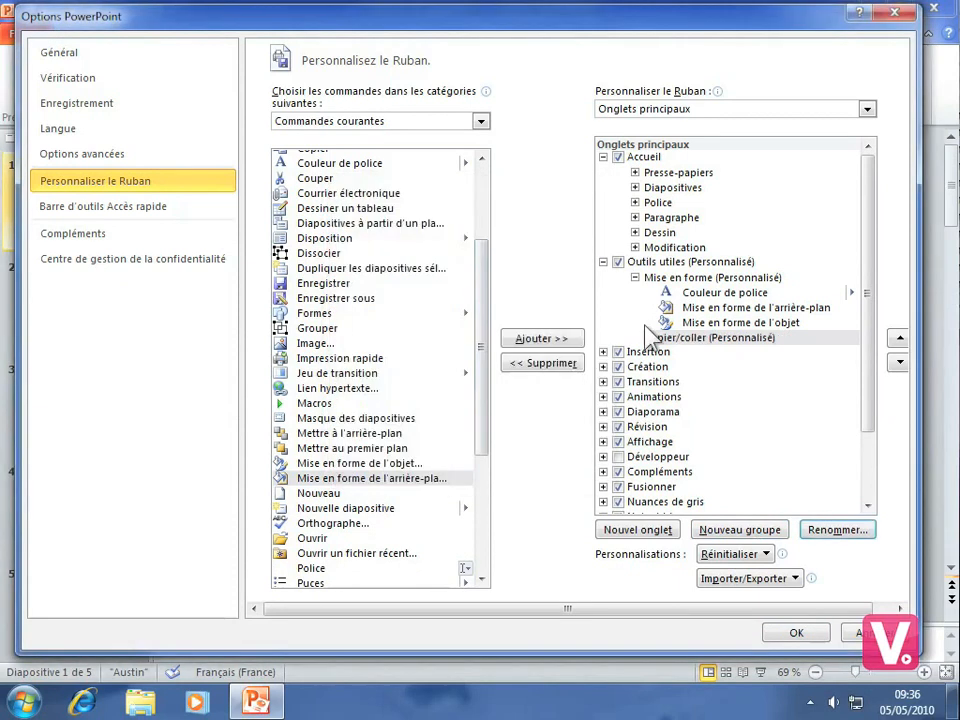
Add the commands Copier, Coller and Couper to the Copier/coller group, in that order.
left_click_drag(484, 321, 481, 238)
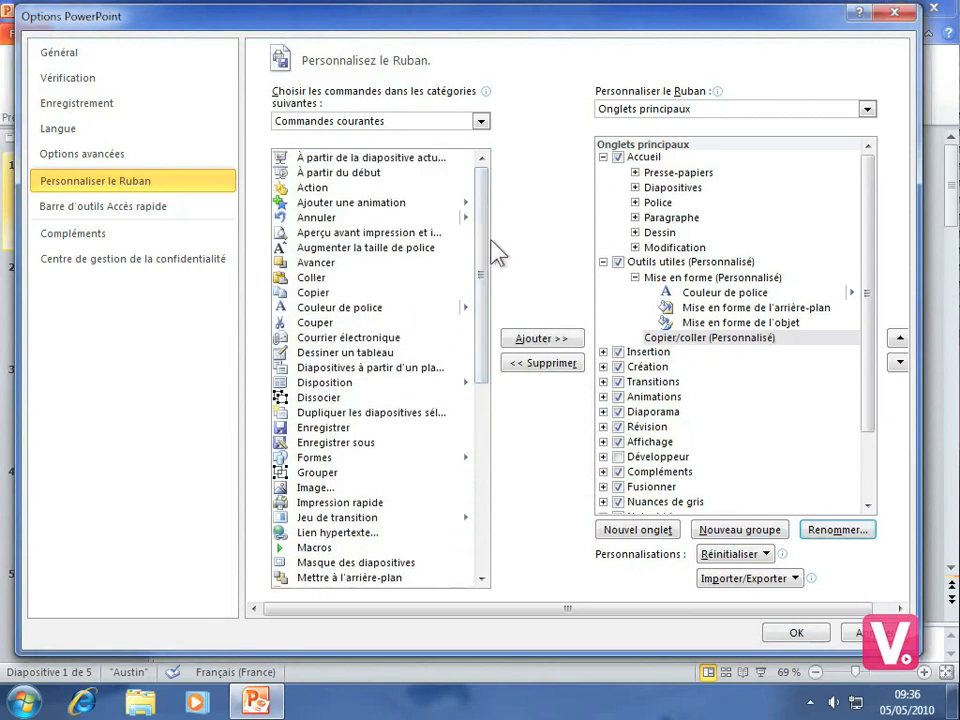
left_click(313, 292)
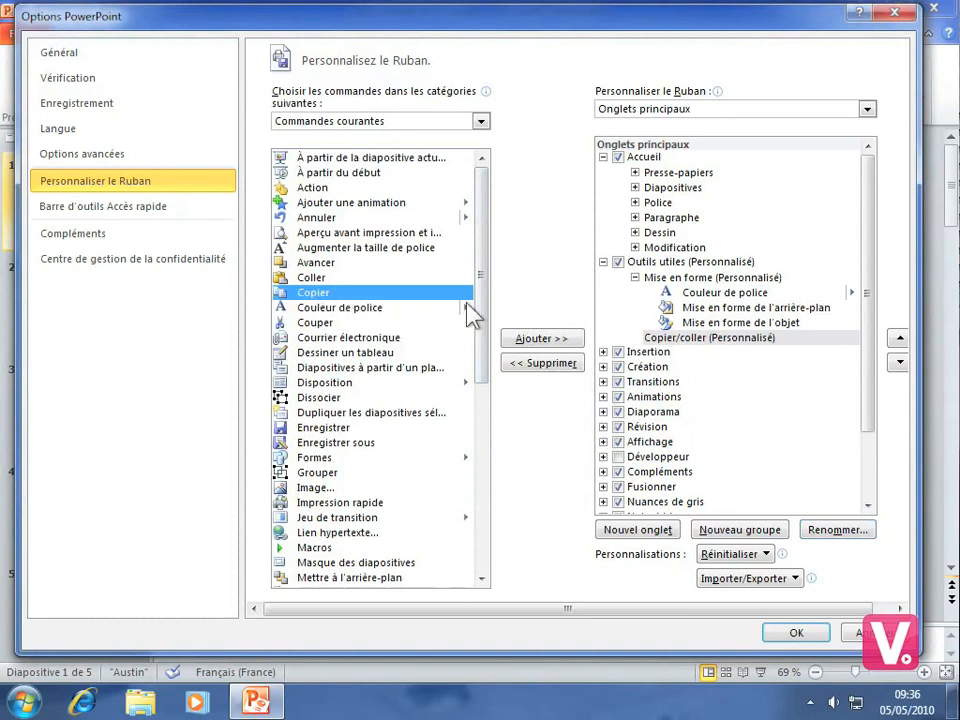
left_click(551, 342)
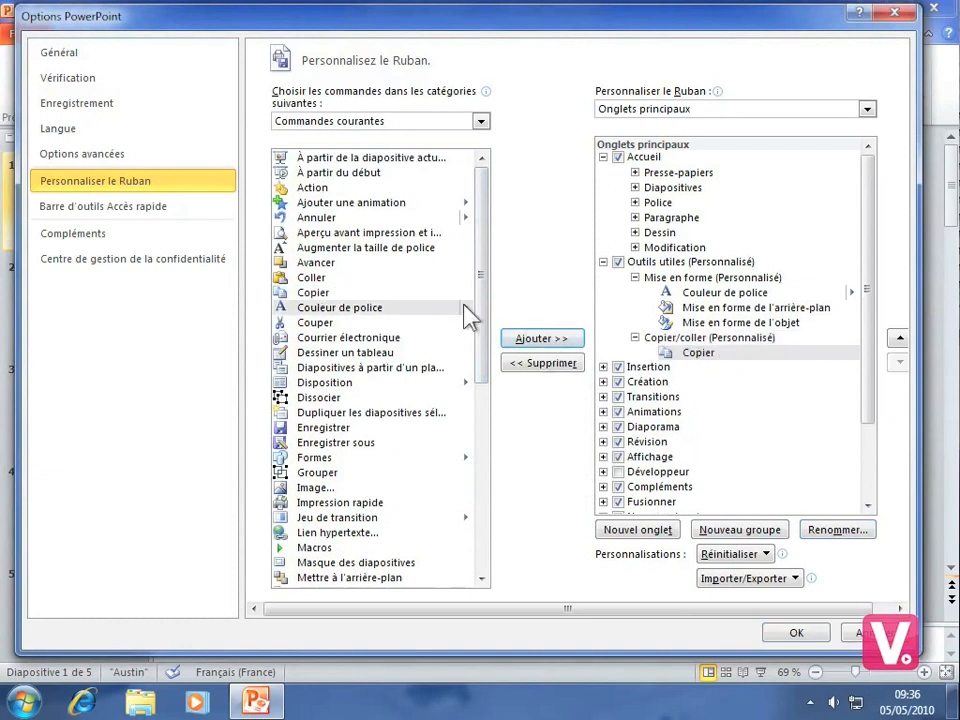
left_click(306, 279)
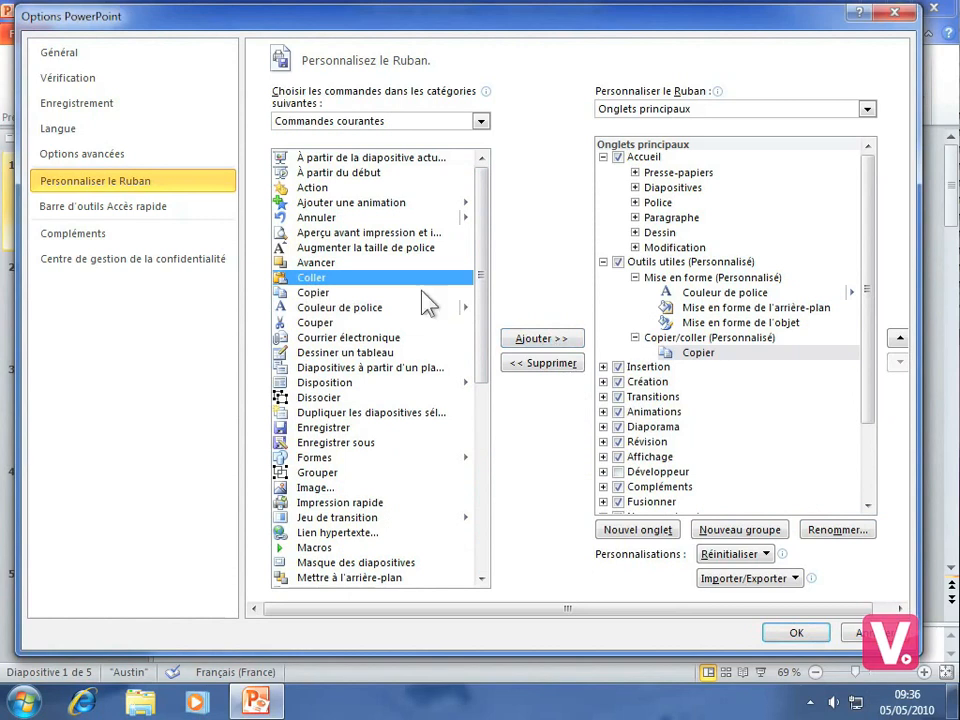
left_click(544, 340)
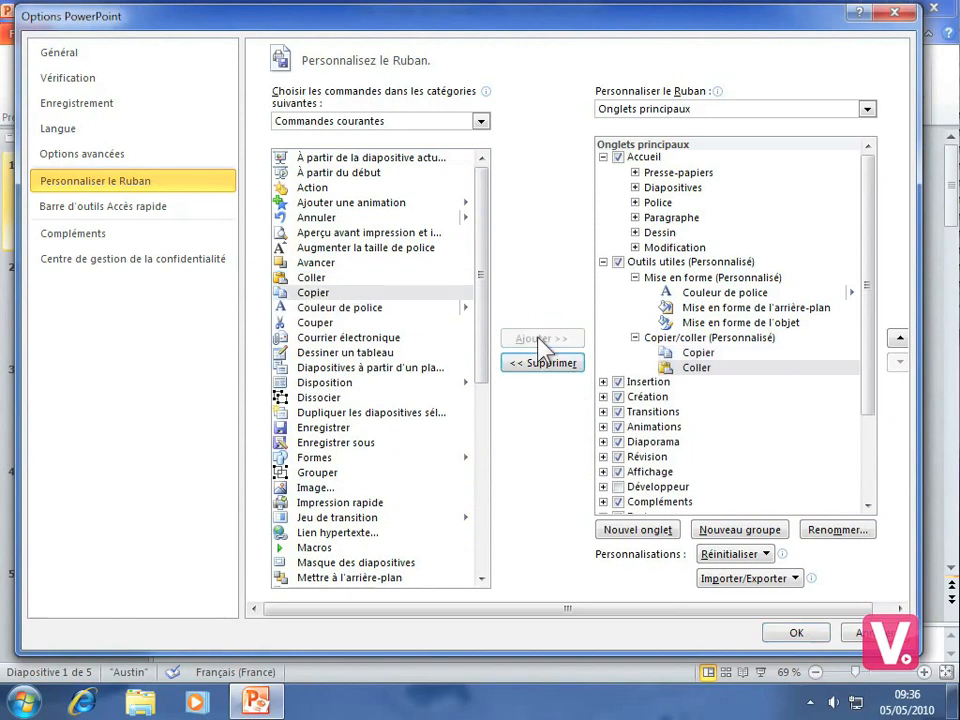
left_click(314, 324)
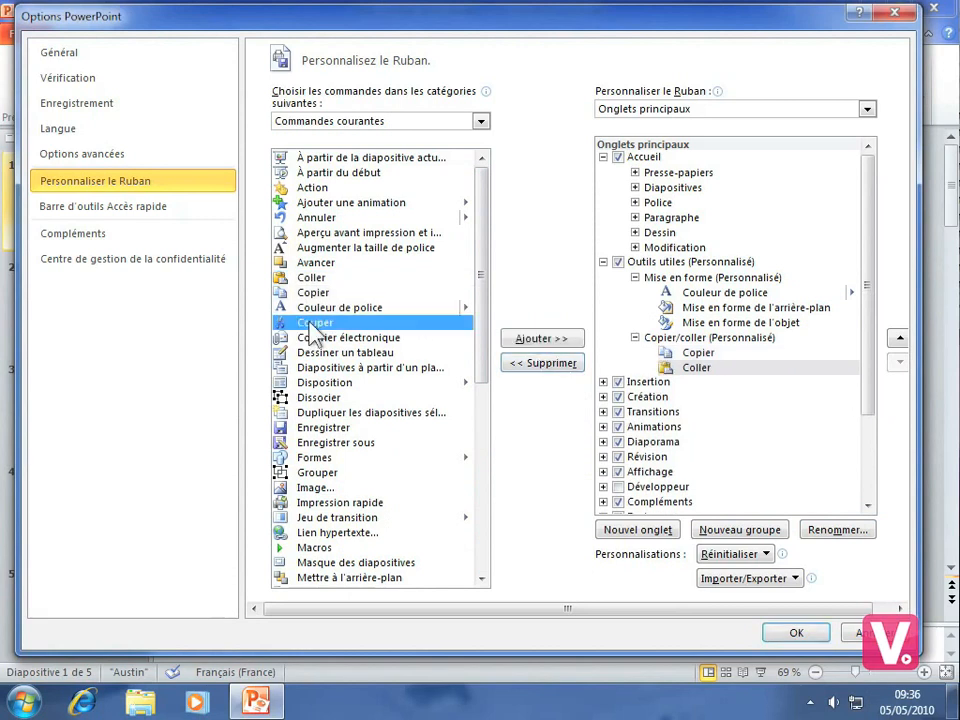
left_click(556, 346)
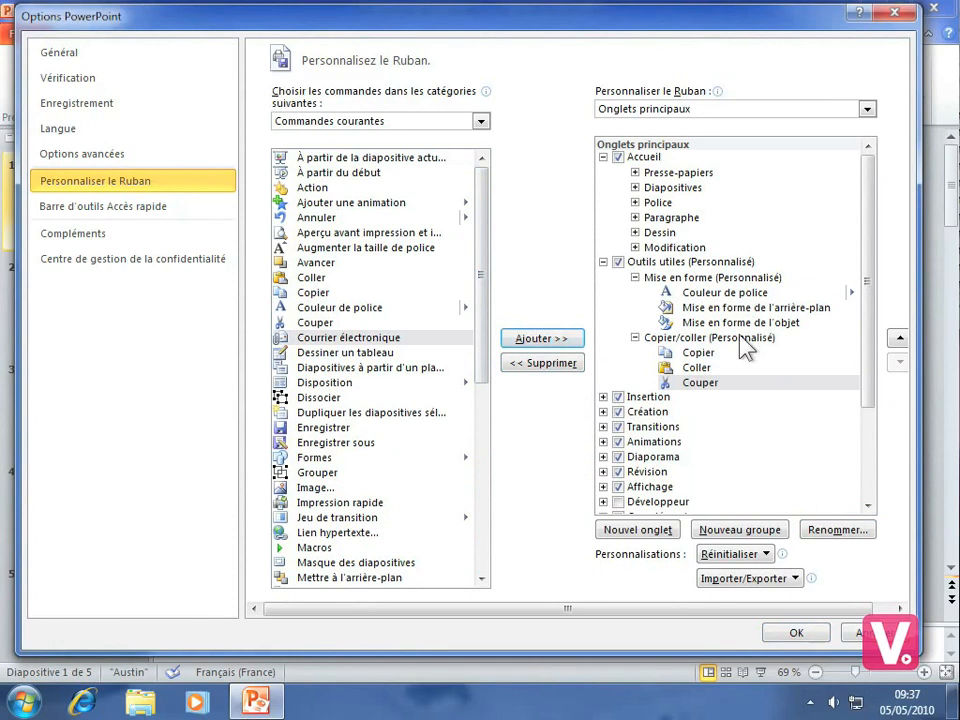
Move Couper above Coller in its group, and move the Outils utiles tab above Accueil.
left_click(705, 385)
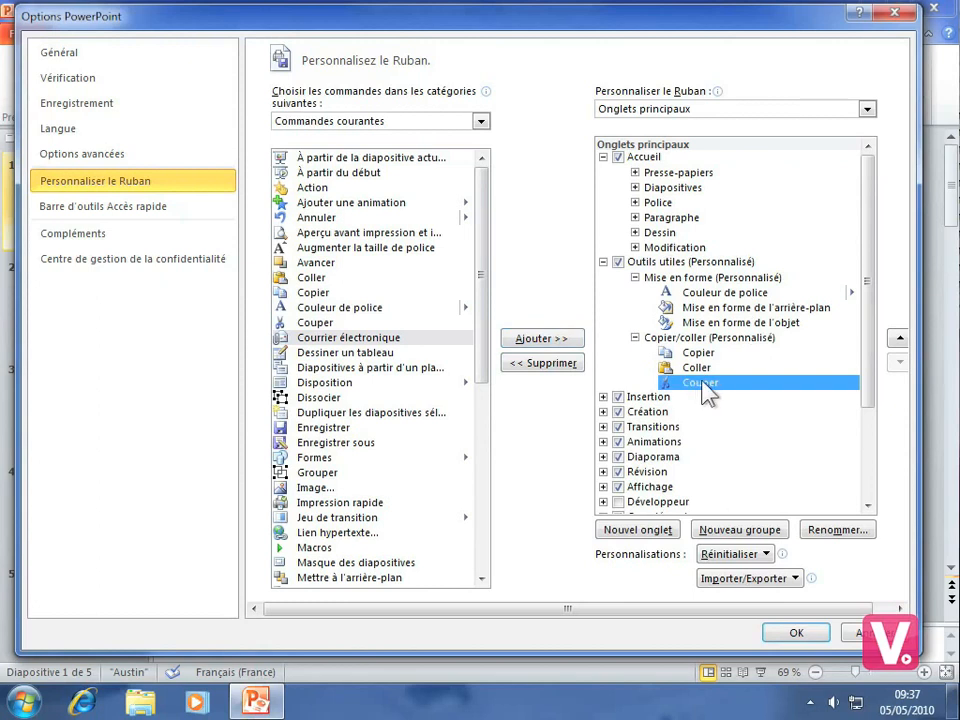
left_click(899, 339)
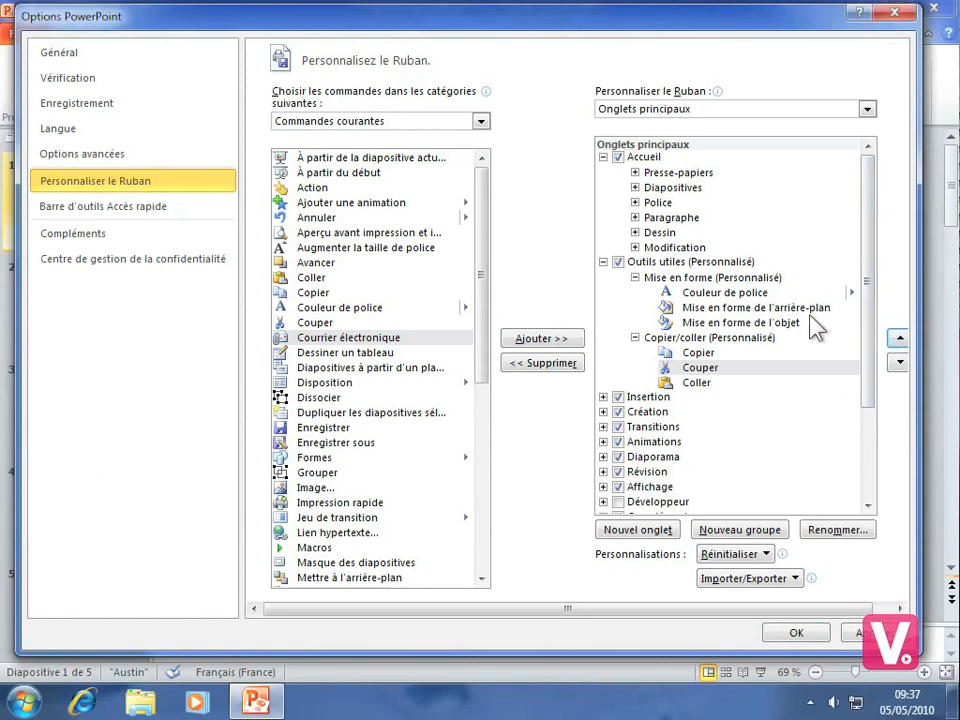
left_click(646, 264)
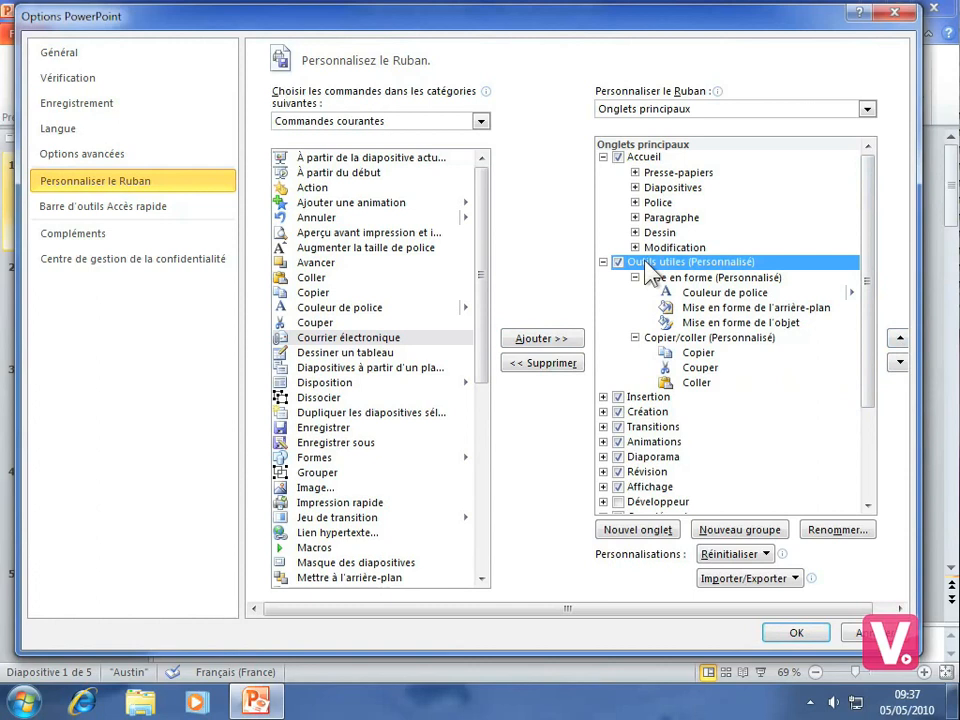
left_click(899, 342)
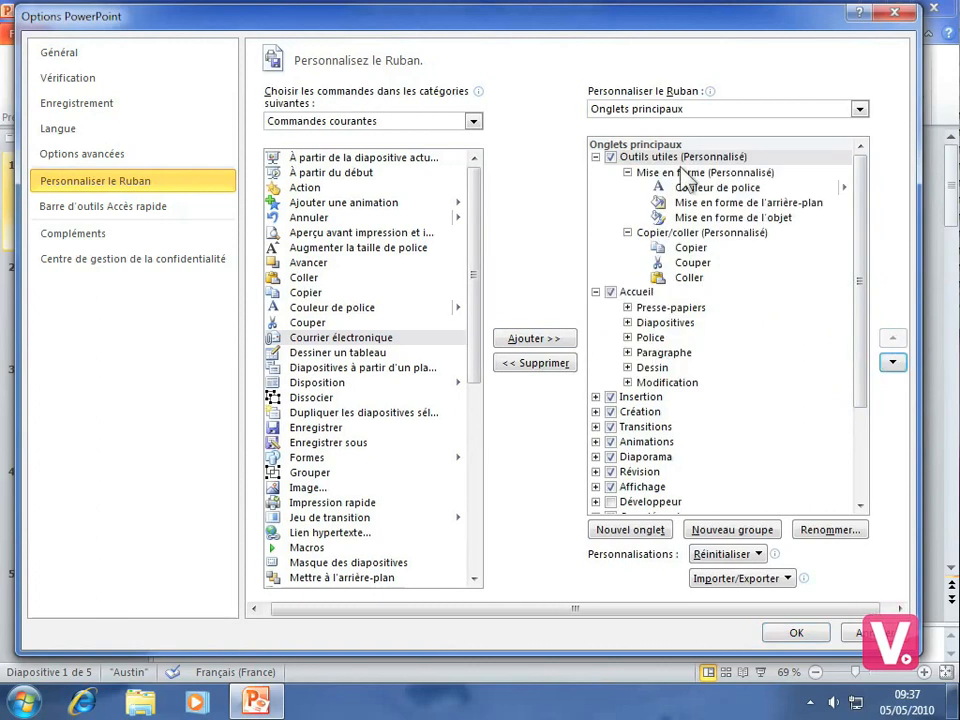